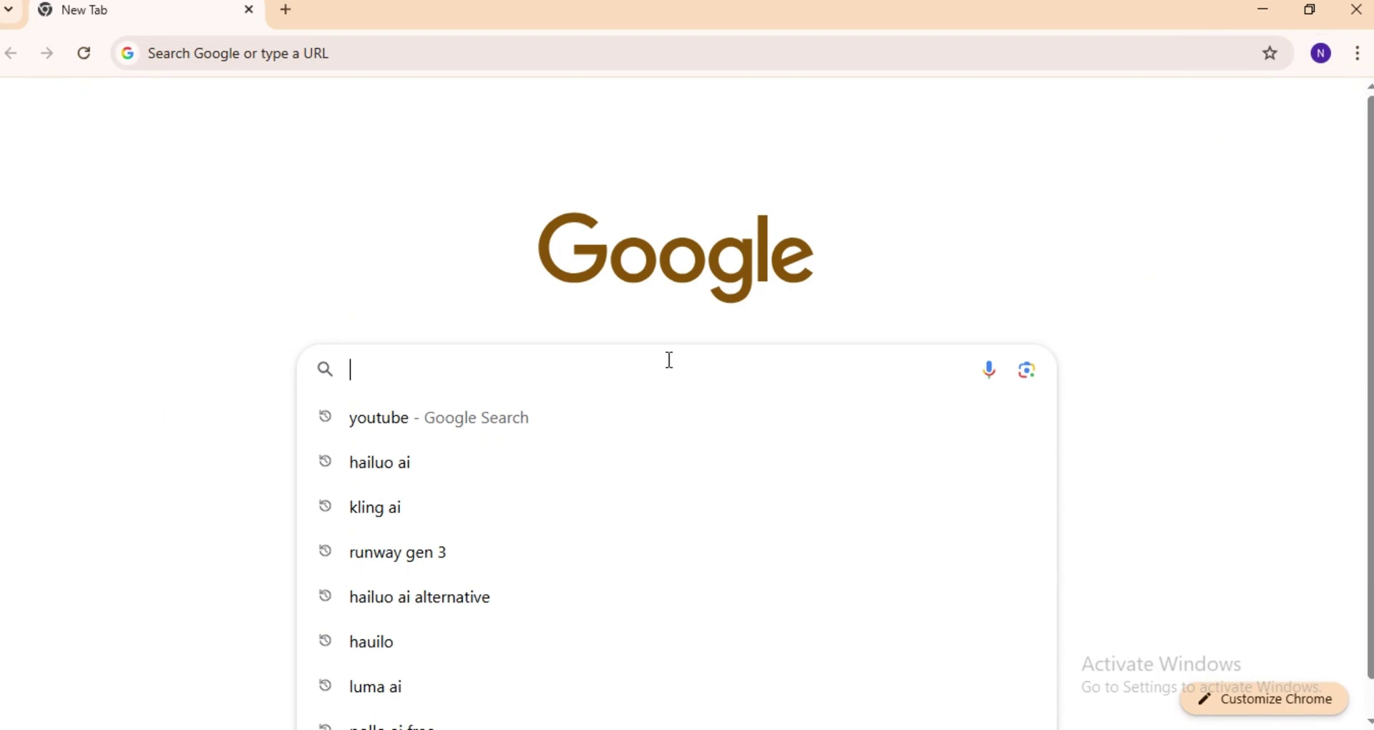
Step: Search Google for 'Sync' and go to the sync.so projects dashboard
type("S")
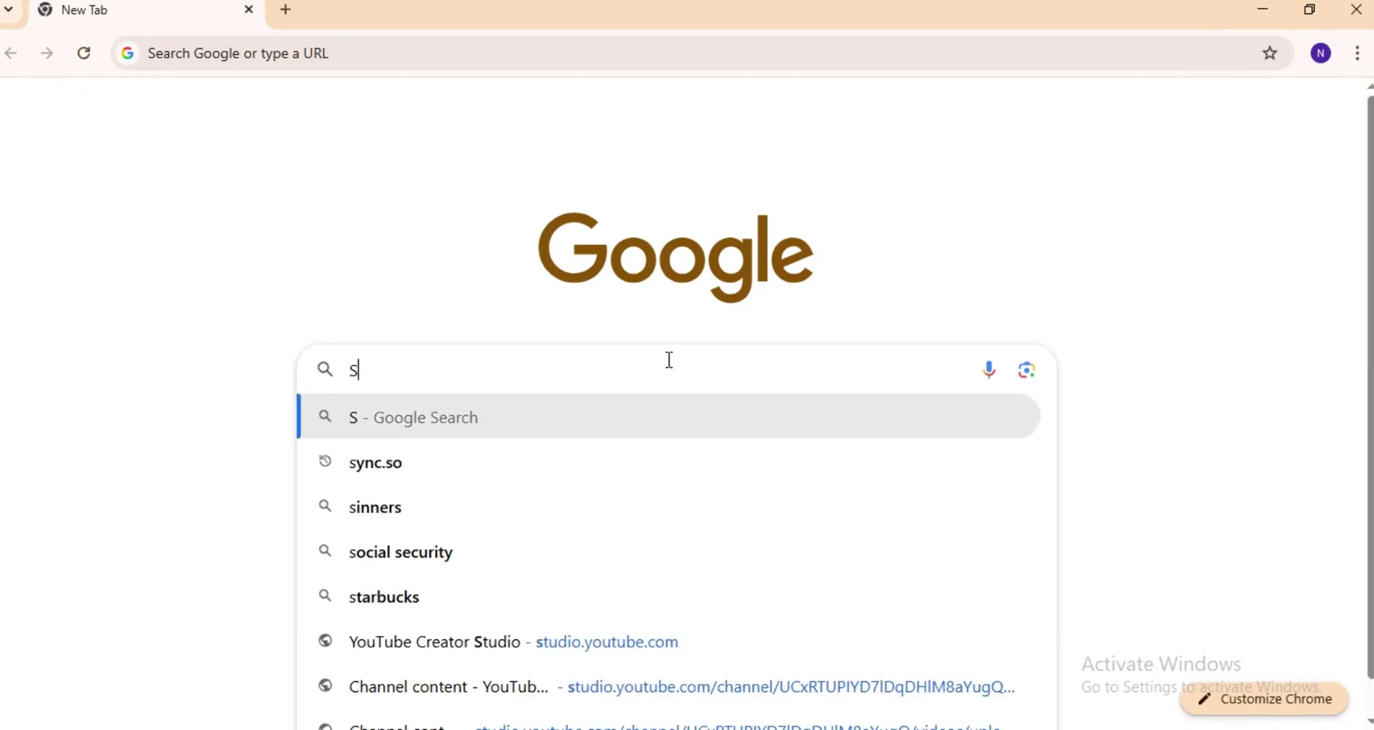
type("ync")
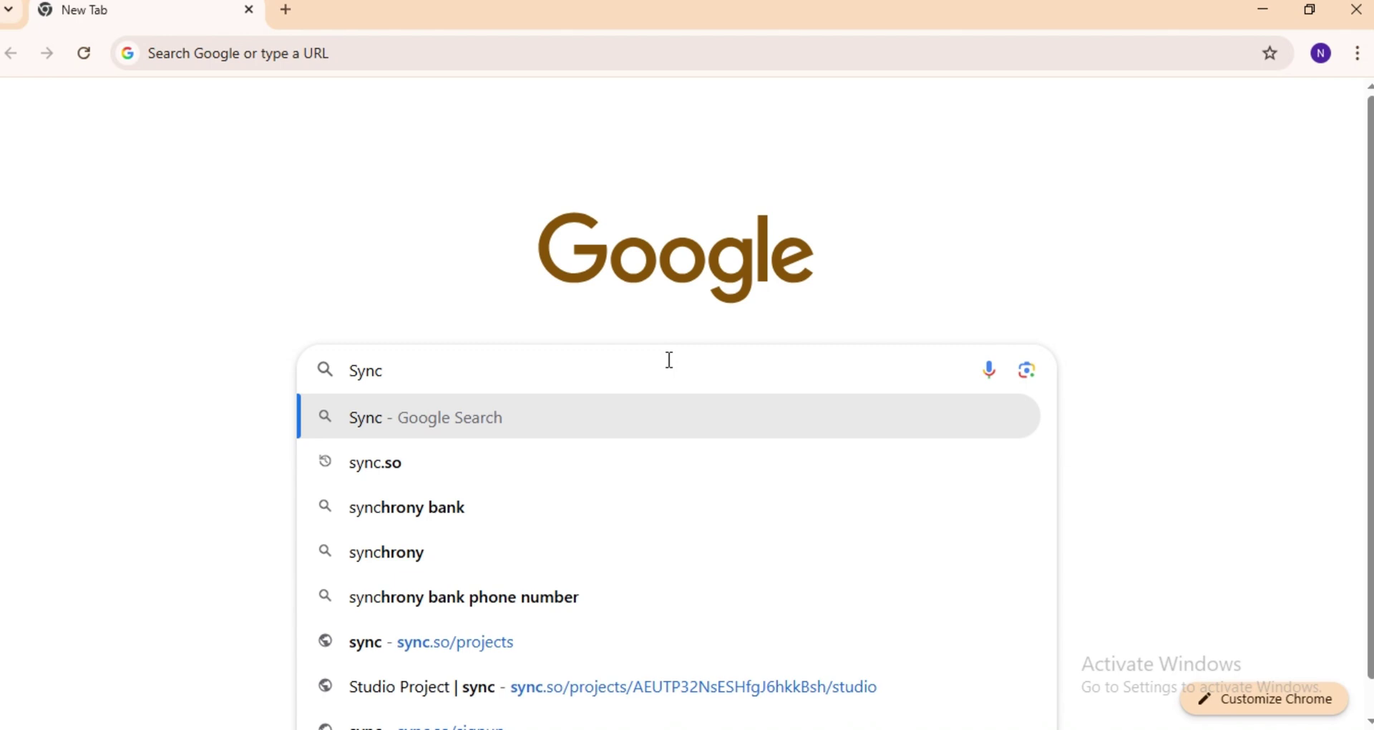
left_click(379, 477)
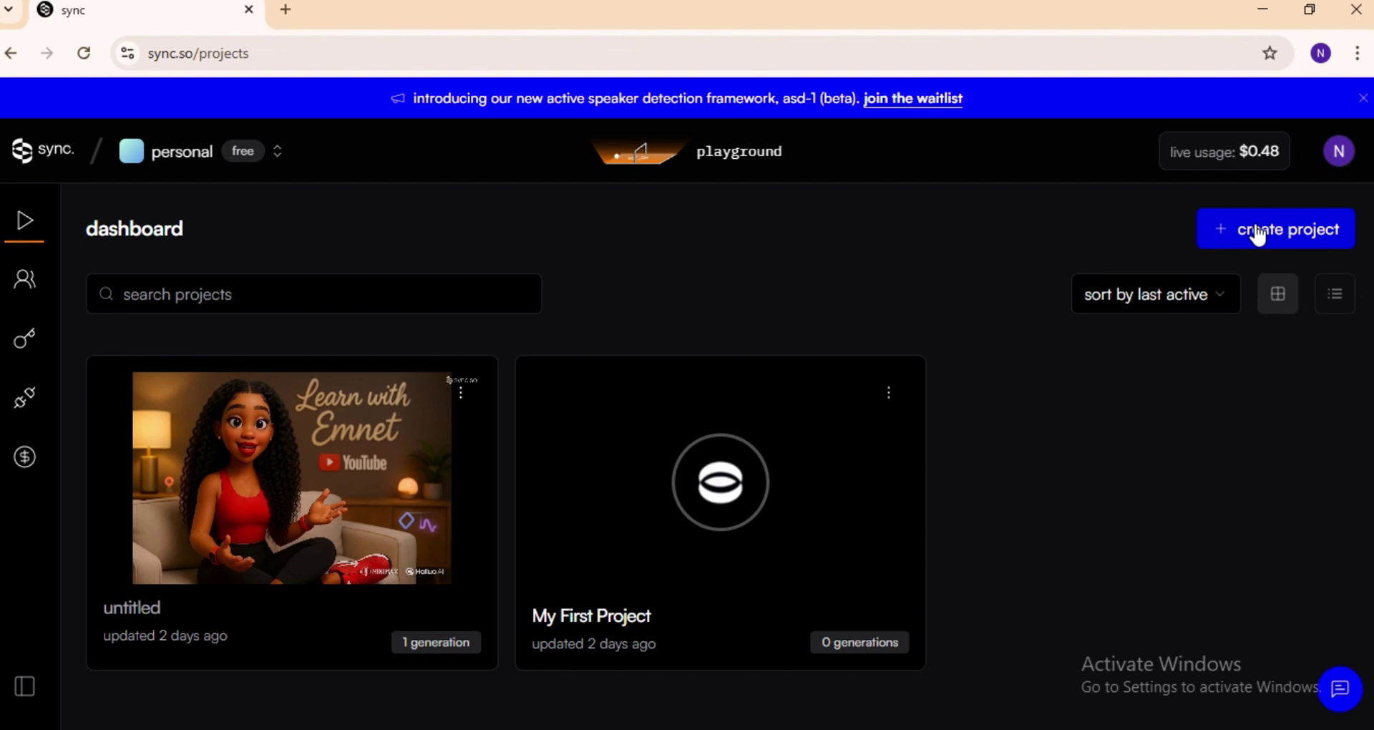
Step: Create a new sync.so project and upload the 'first into' presenter video
left_click(1258, 236)
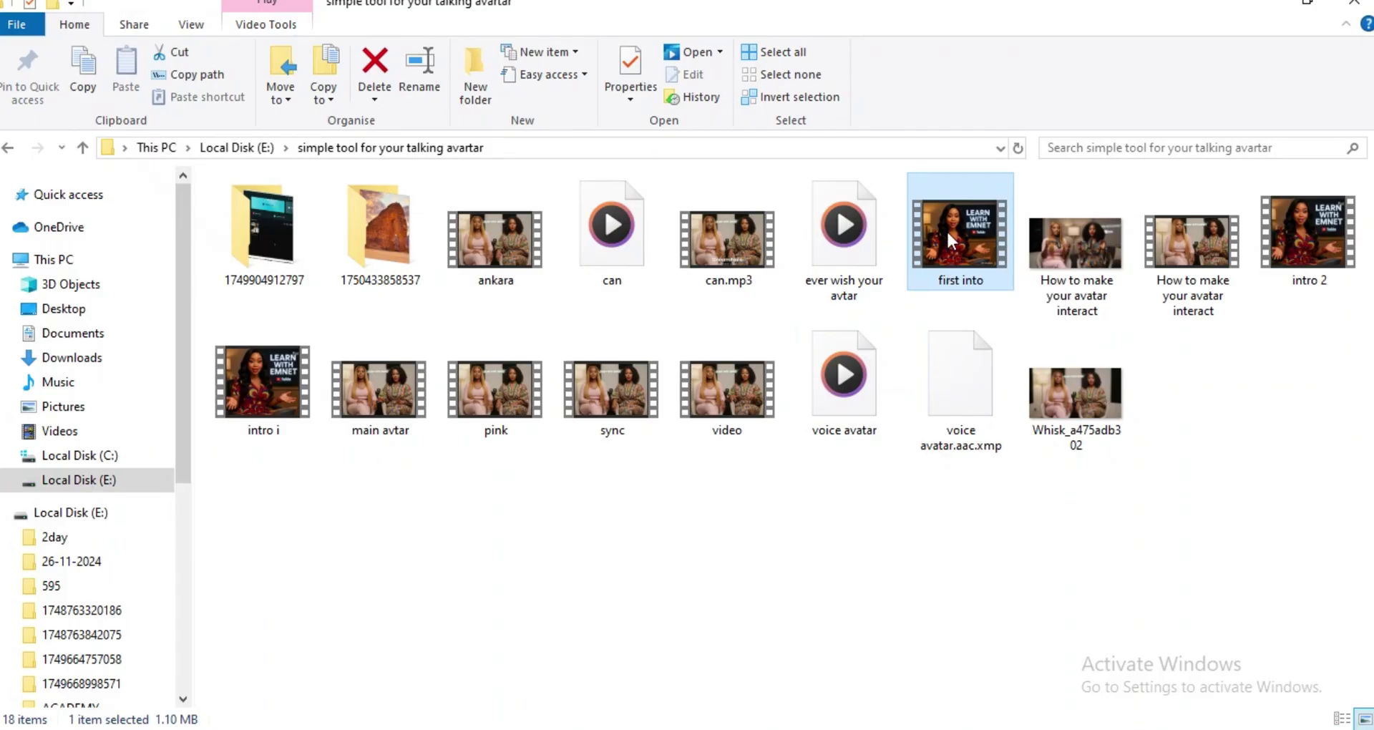
mouse_move(946, 229)
left_mouse_down()
mouse_move(916, 722)
mouse_move(713, 408)
left_mouse_up()
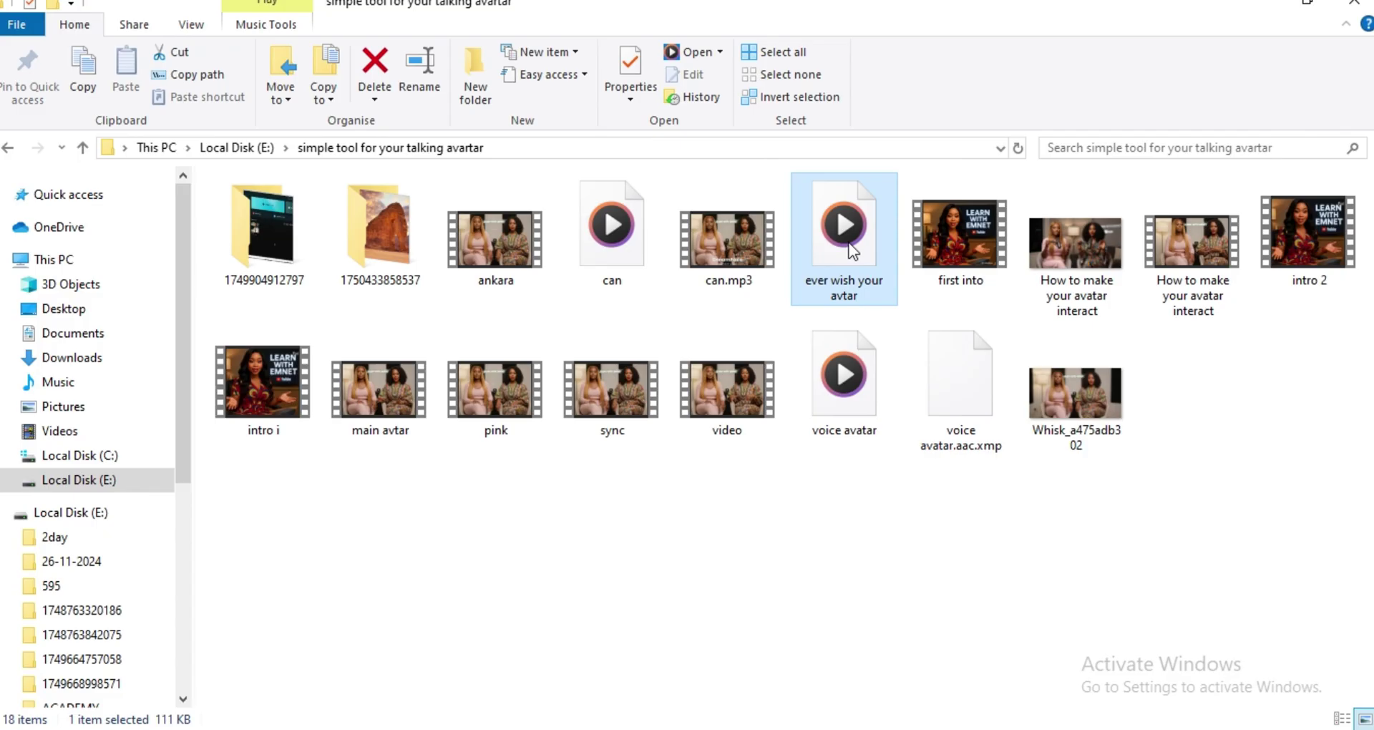
Step: Drop the 'ever wish your avtar' audio file into the audio track under the video
mouse_move(852, 251)
left_mouse_down()
mouse_move(809, 621)
mouse_move(760, 726)
left_mouse_up()
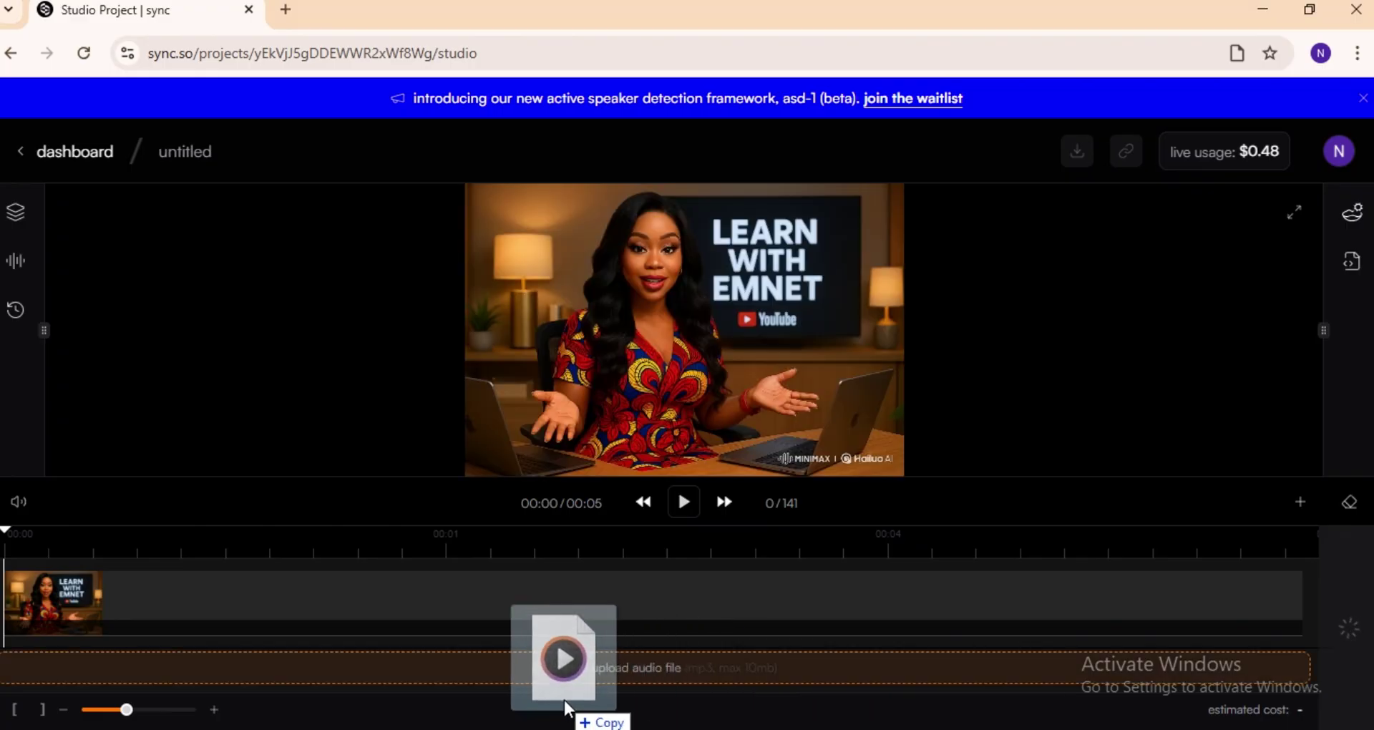
left_click_drag(760, 726, 568, 677)
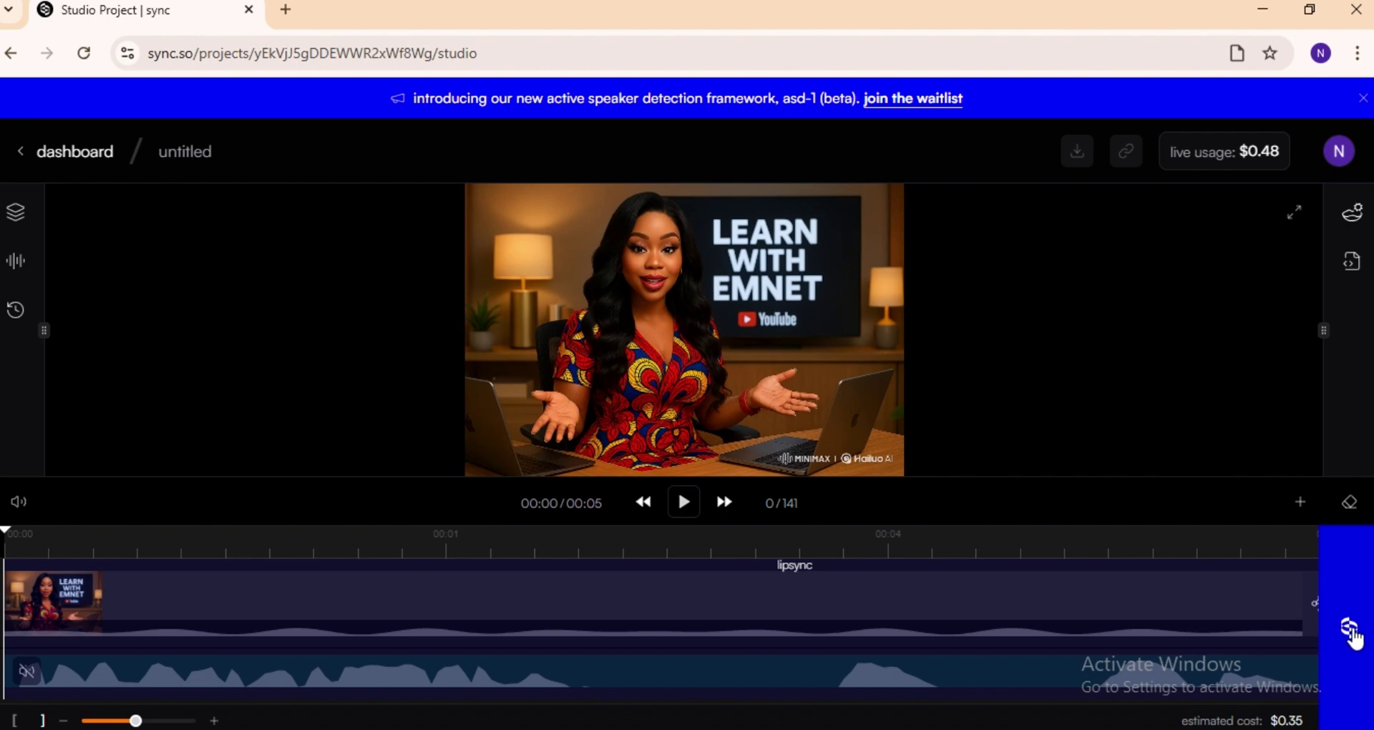
Step: Generate the lipsync clip and play the 7-second result to check it
left_click(1353, 633)
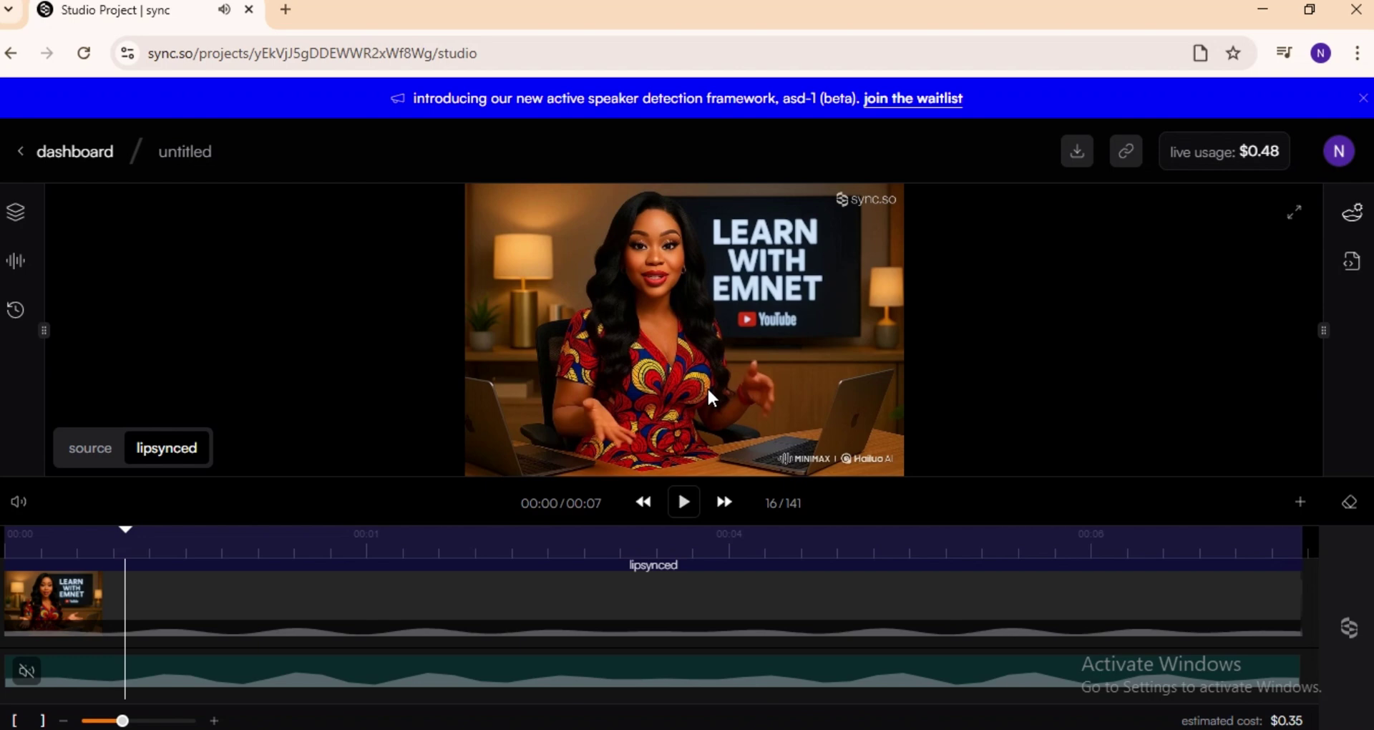
left_click(708, 391)
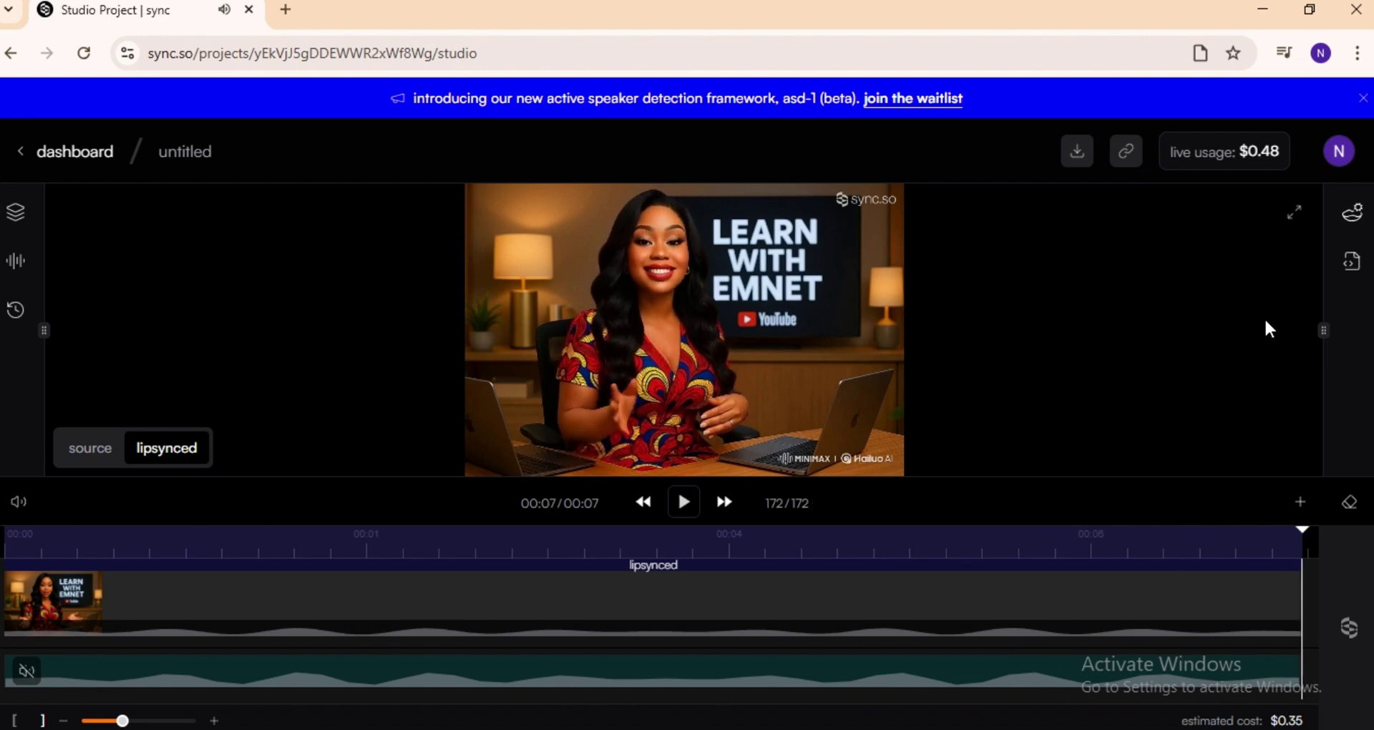
Step: Download the lip-synced video as an MP4 and minimise all windows to the desktop
left_click(1078, 153)
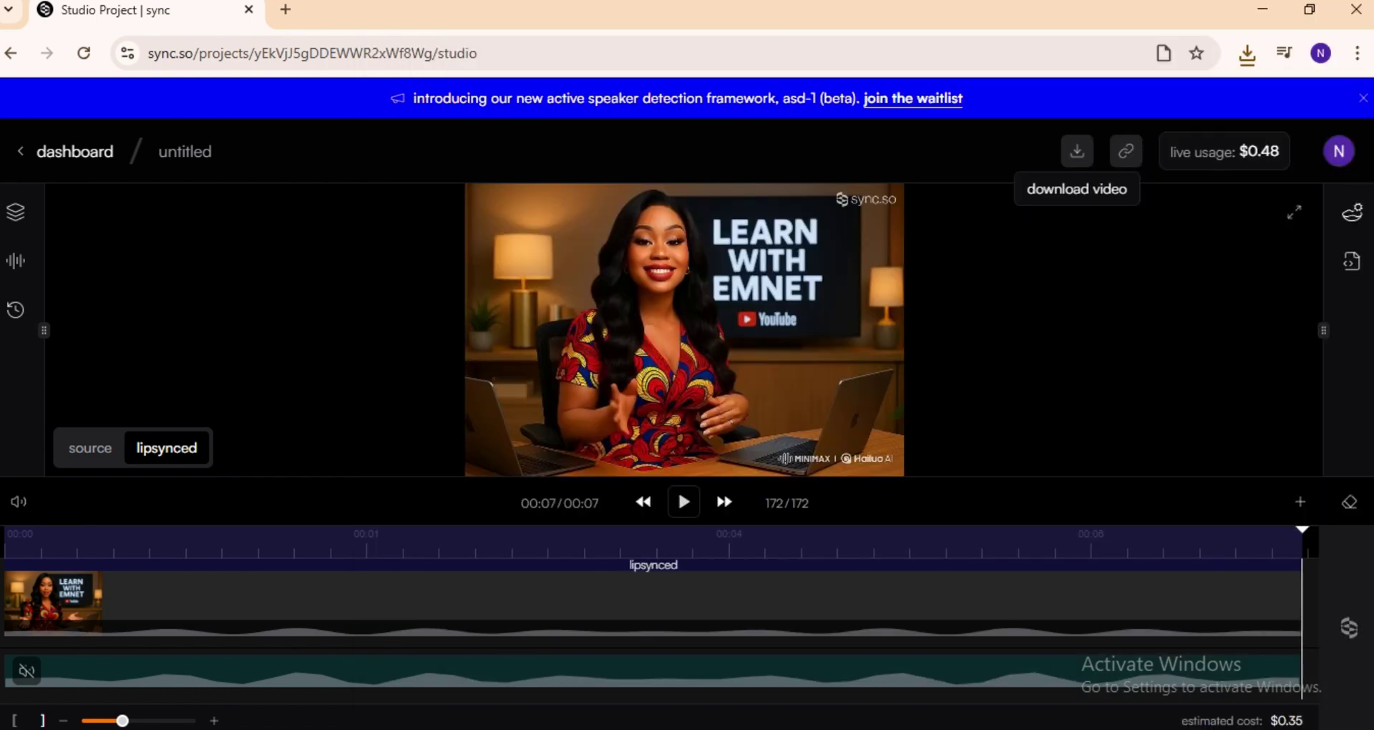
right_click(996, 728)
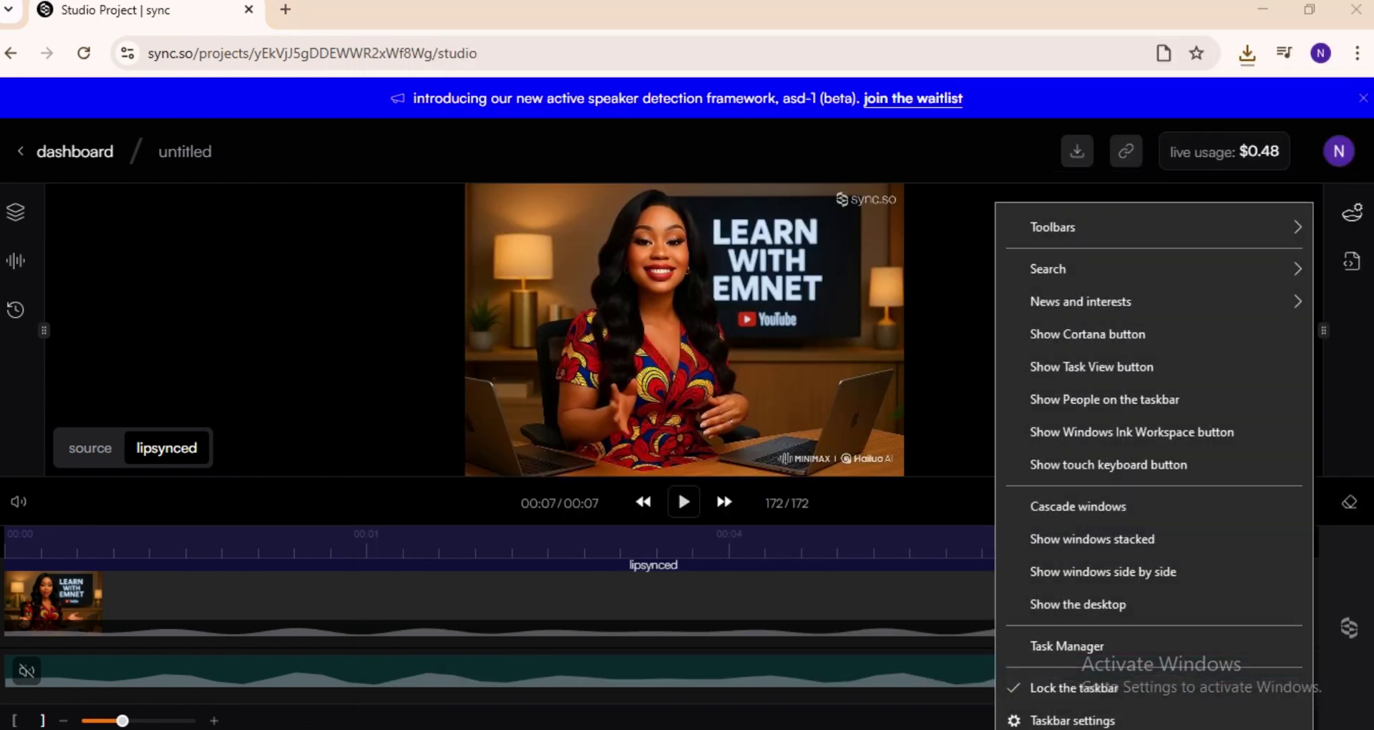
left_click(1060, 603)
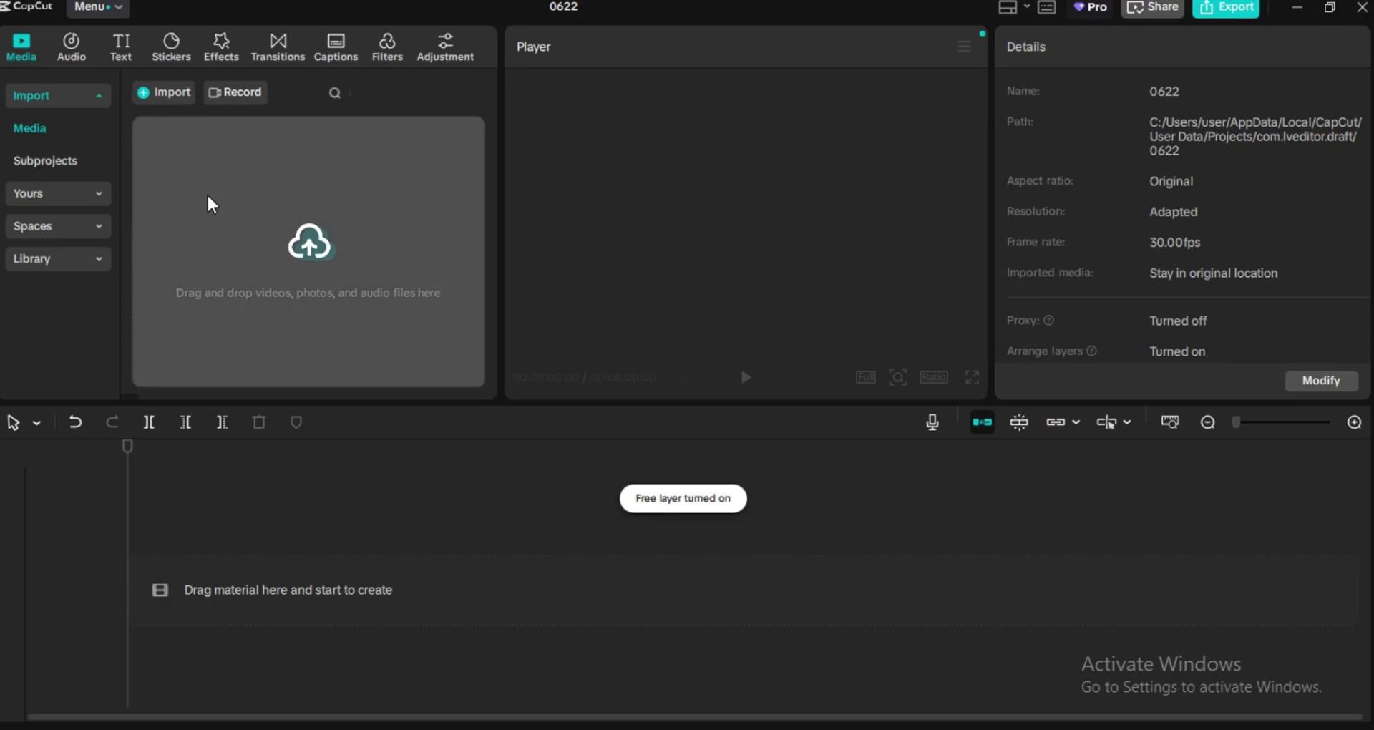
Step: Import untitled-4hjSUV from Downloads into CapCut and drag it onto the timeline
left_click(143, 94)
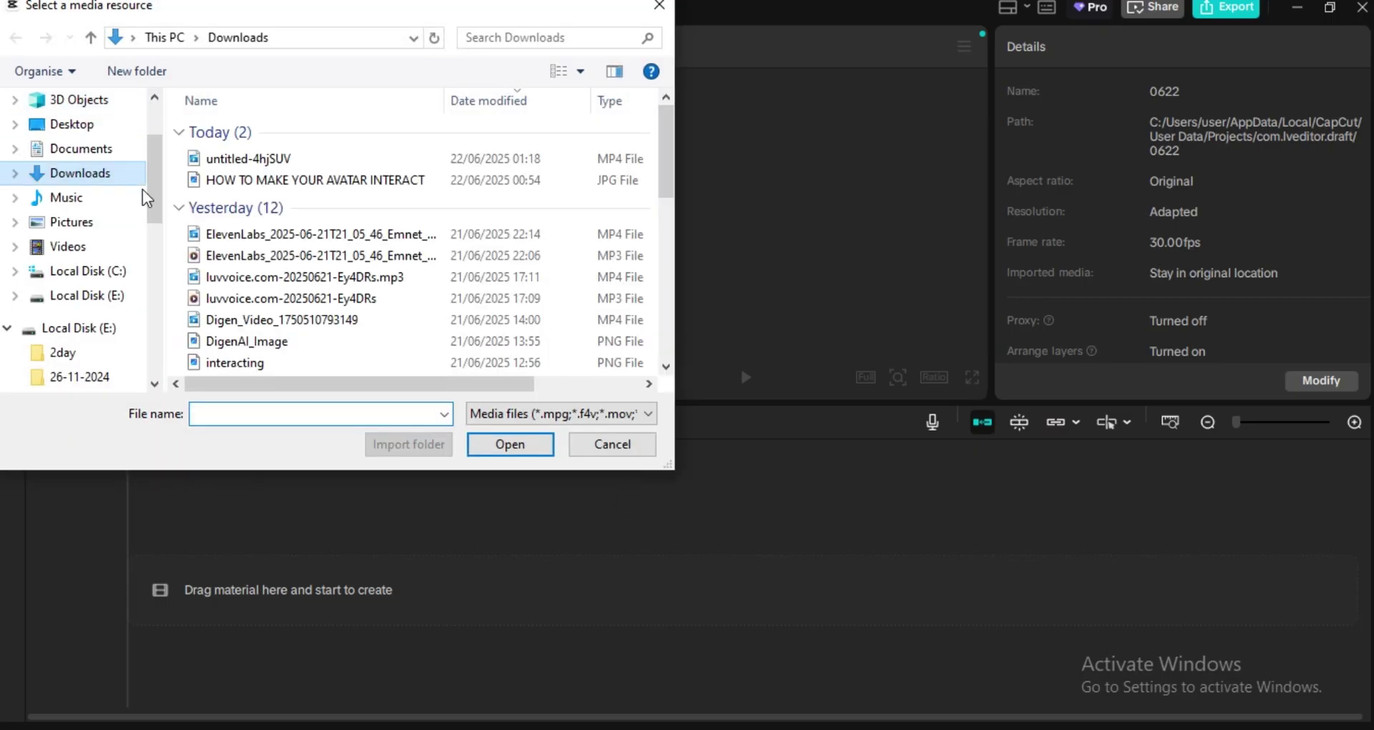
left_click(265, 163)
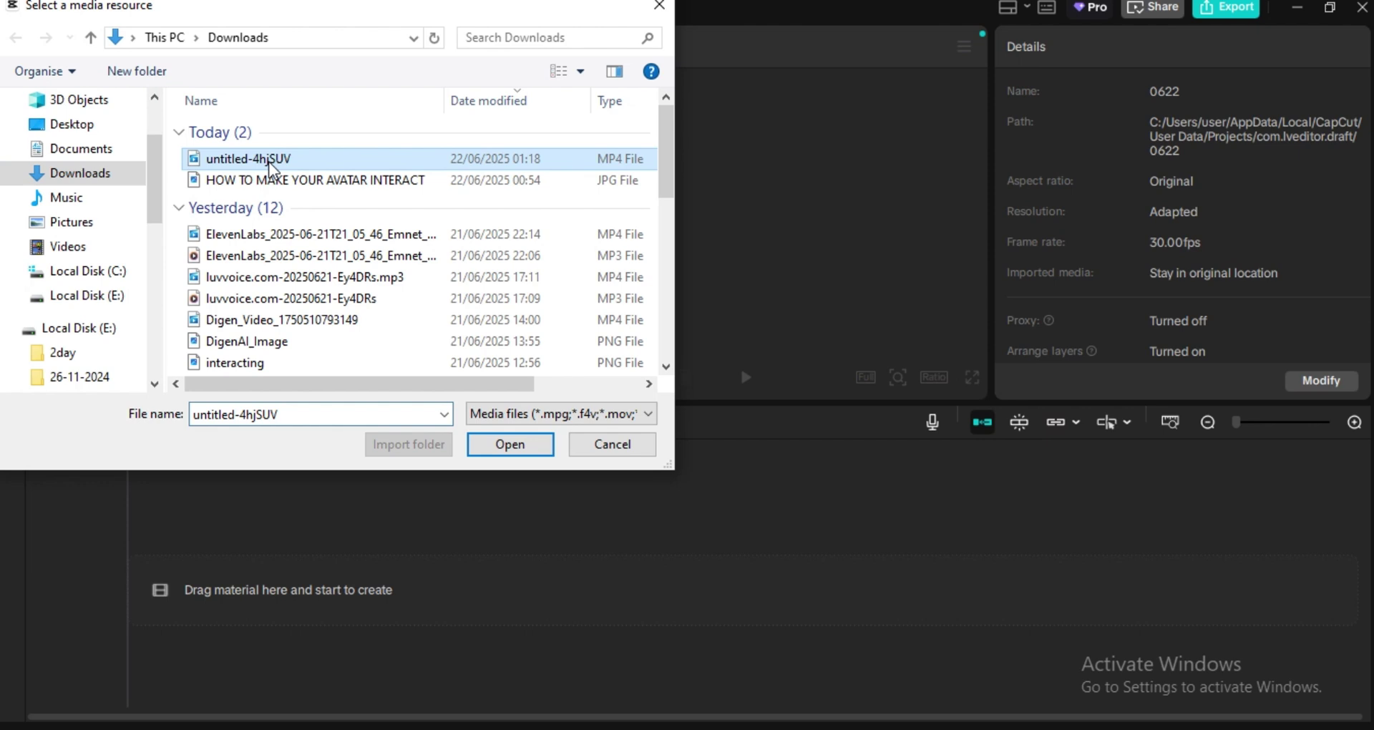
left_click(501, 445)
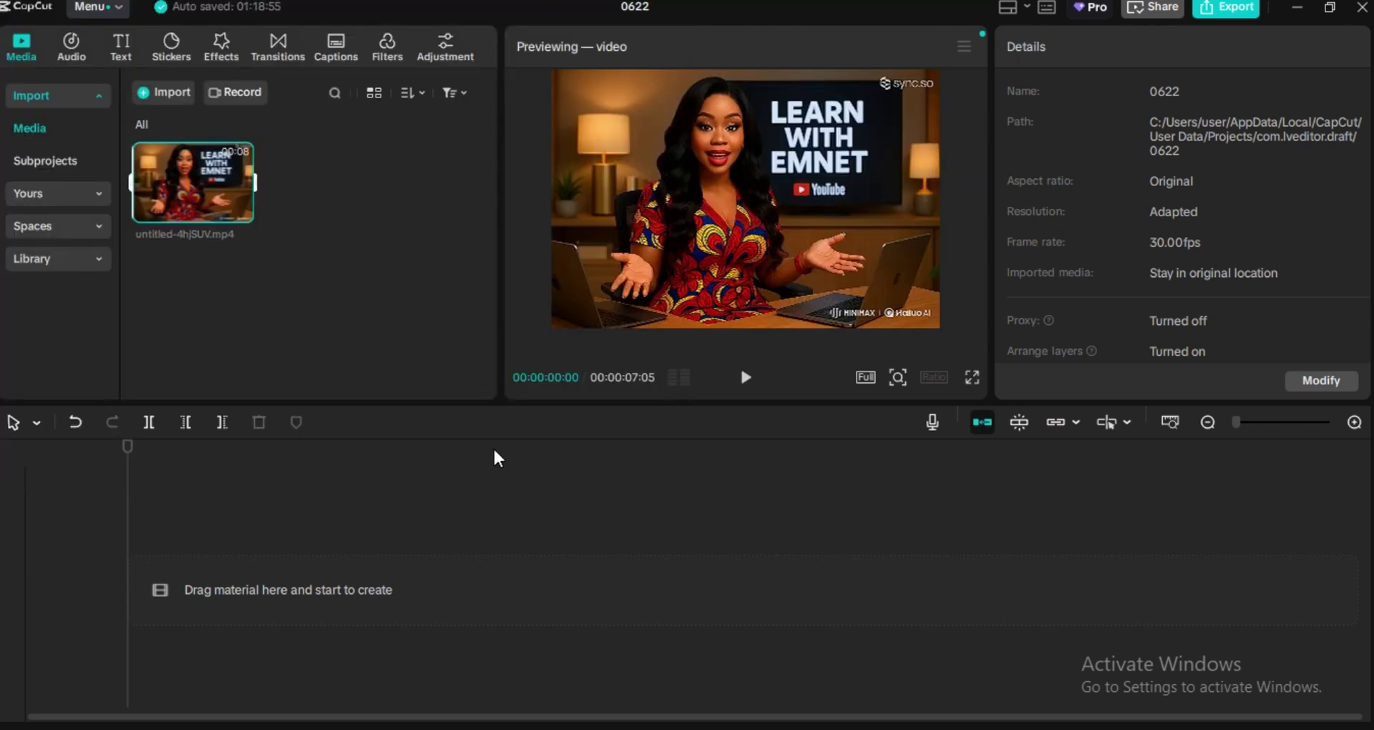
left_click_drag(191, 186, 226, 533)
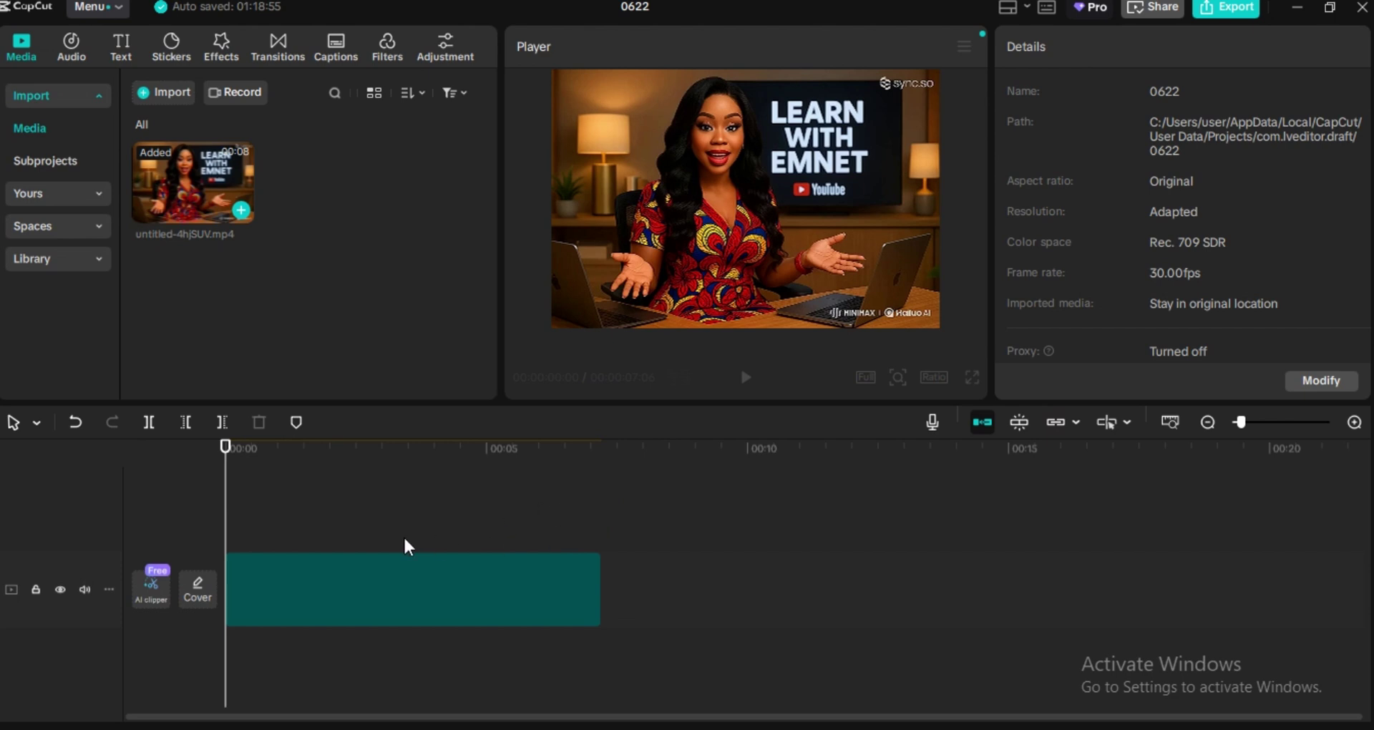
Step: Crop the bottom and right watermark strips off the clip and set a 16:9 frame ratio
left_click(408, 572)
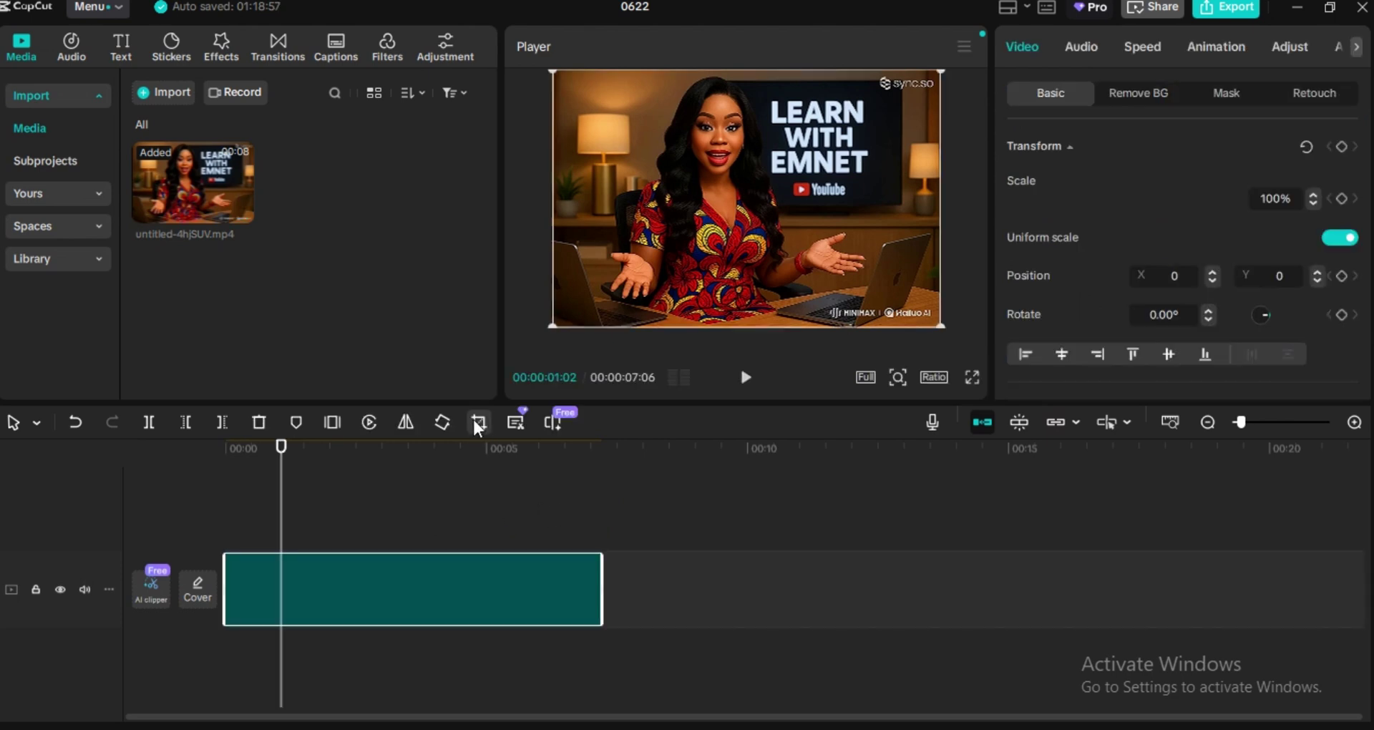
left_click(478, 422)
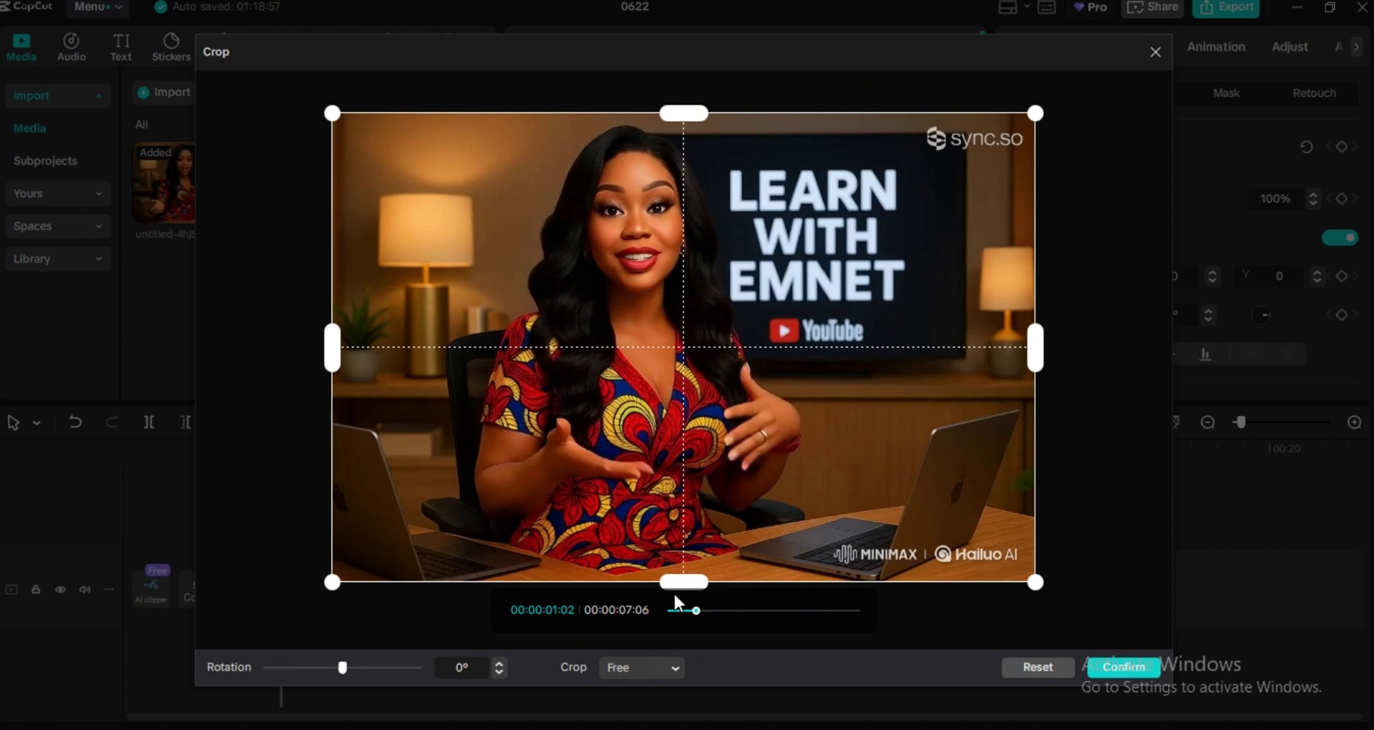
left_click_drag(677, 586, 674, 547)
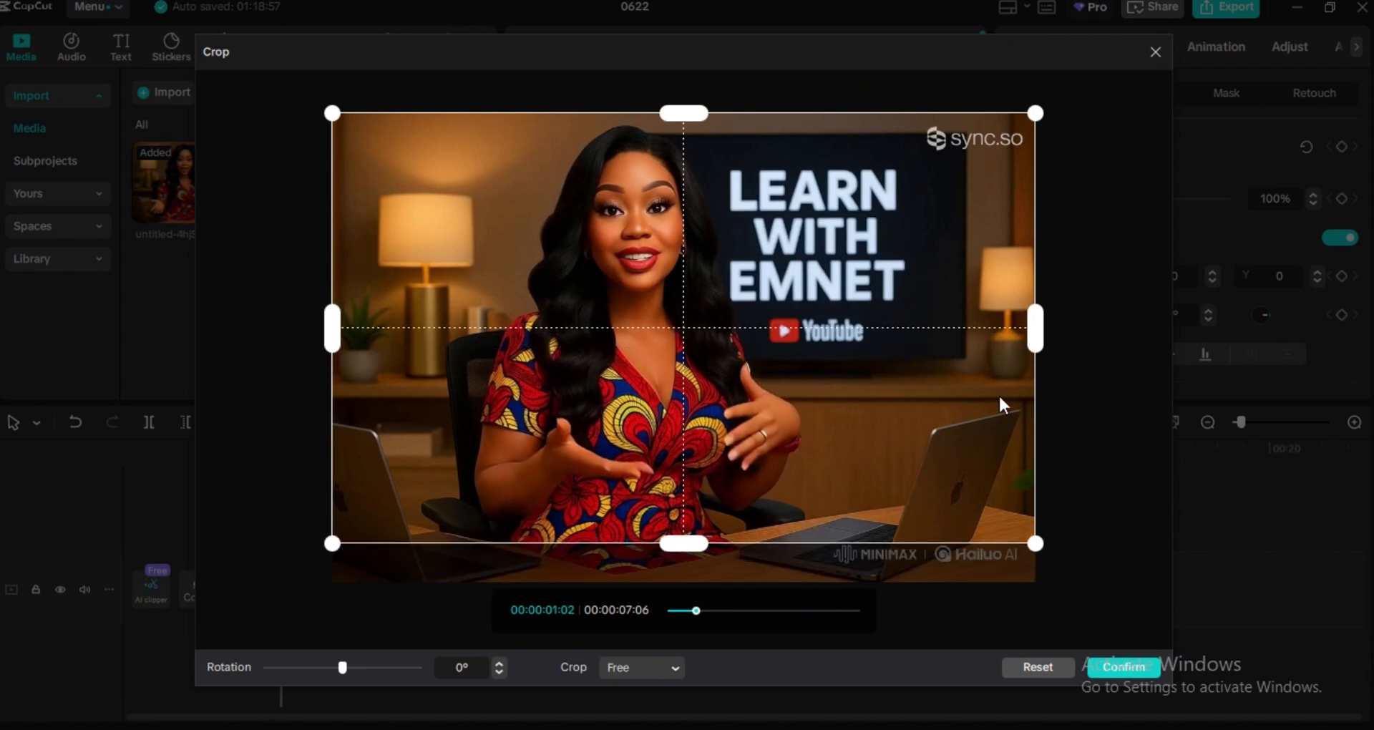
left_click_drag(1034, 336, 923, 347)
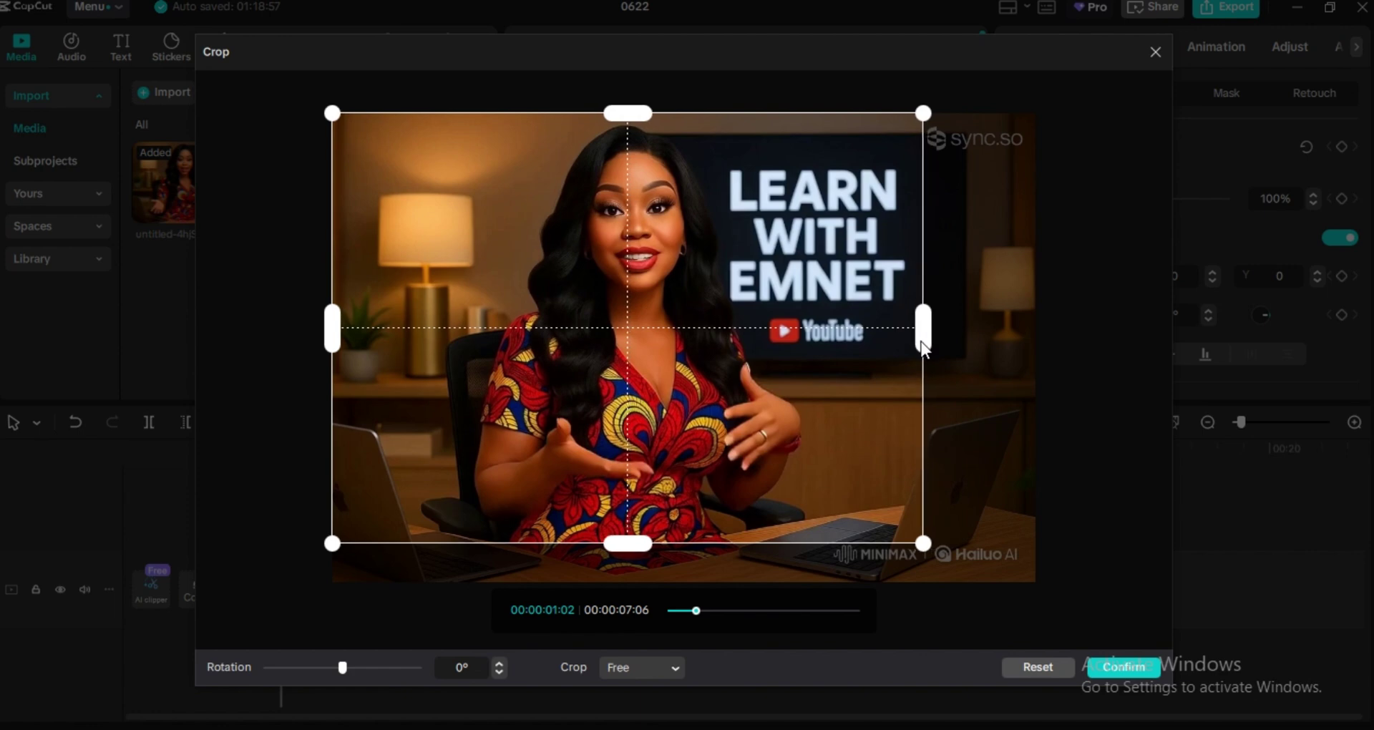
left_click(1124, 667)
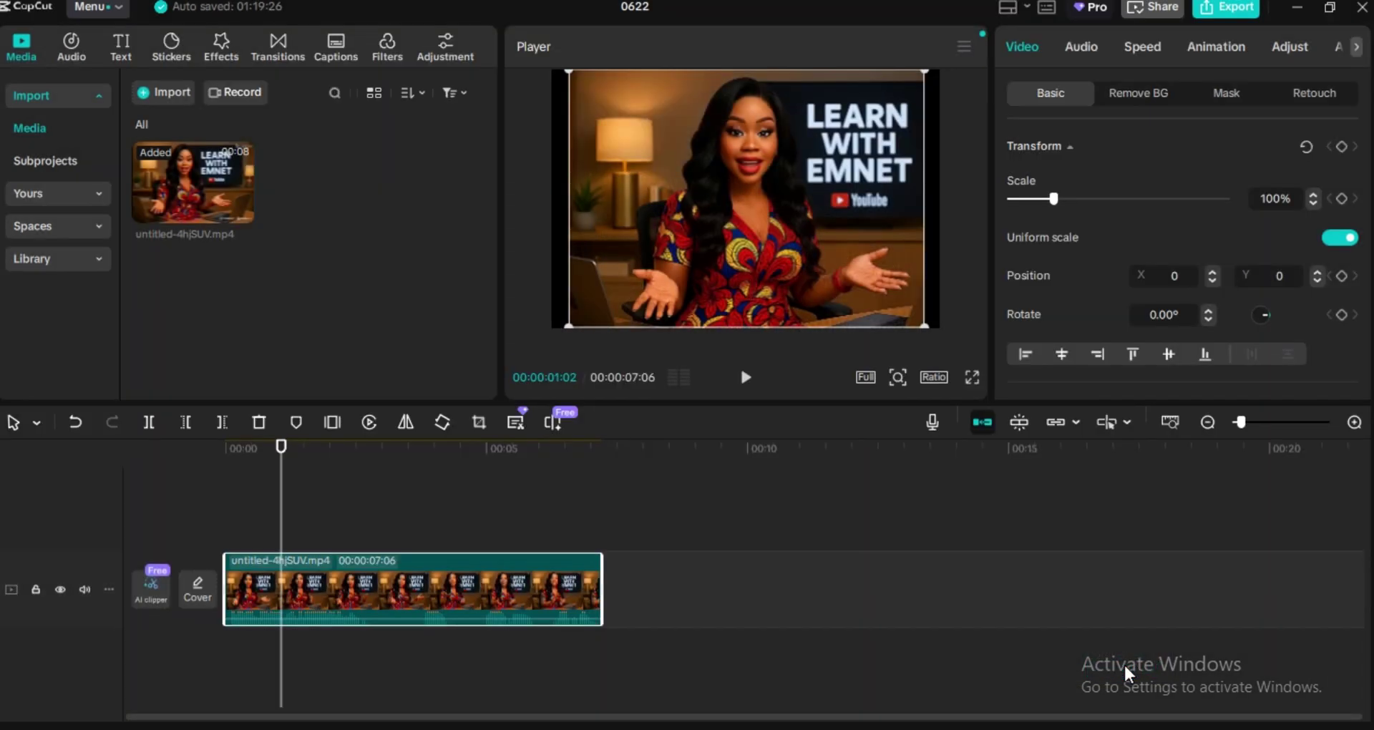
left_click(932, 377)
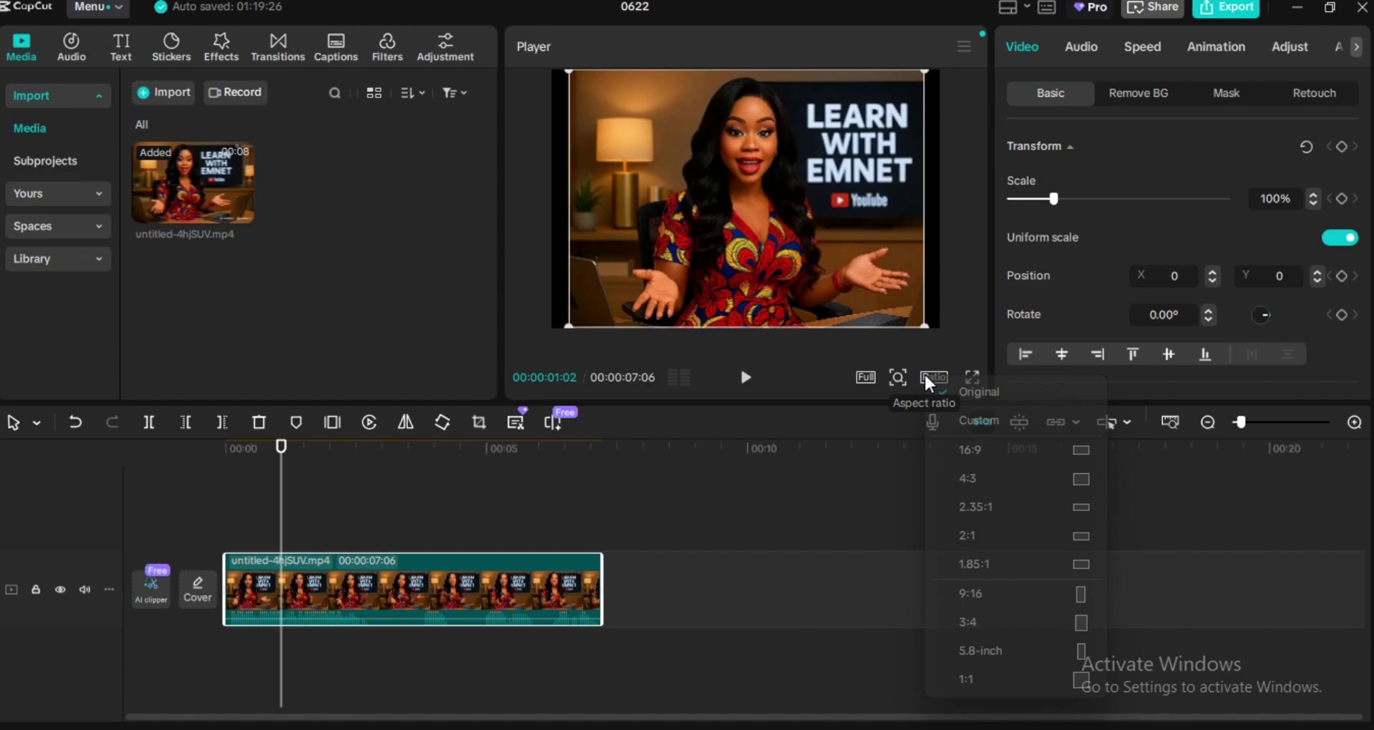
left_click(944, 448)
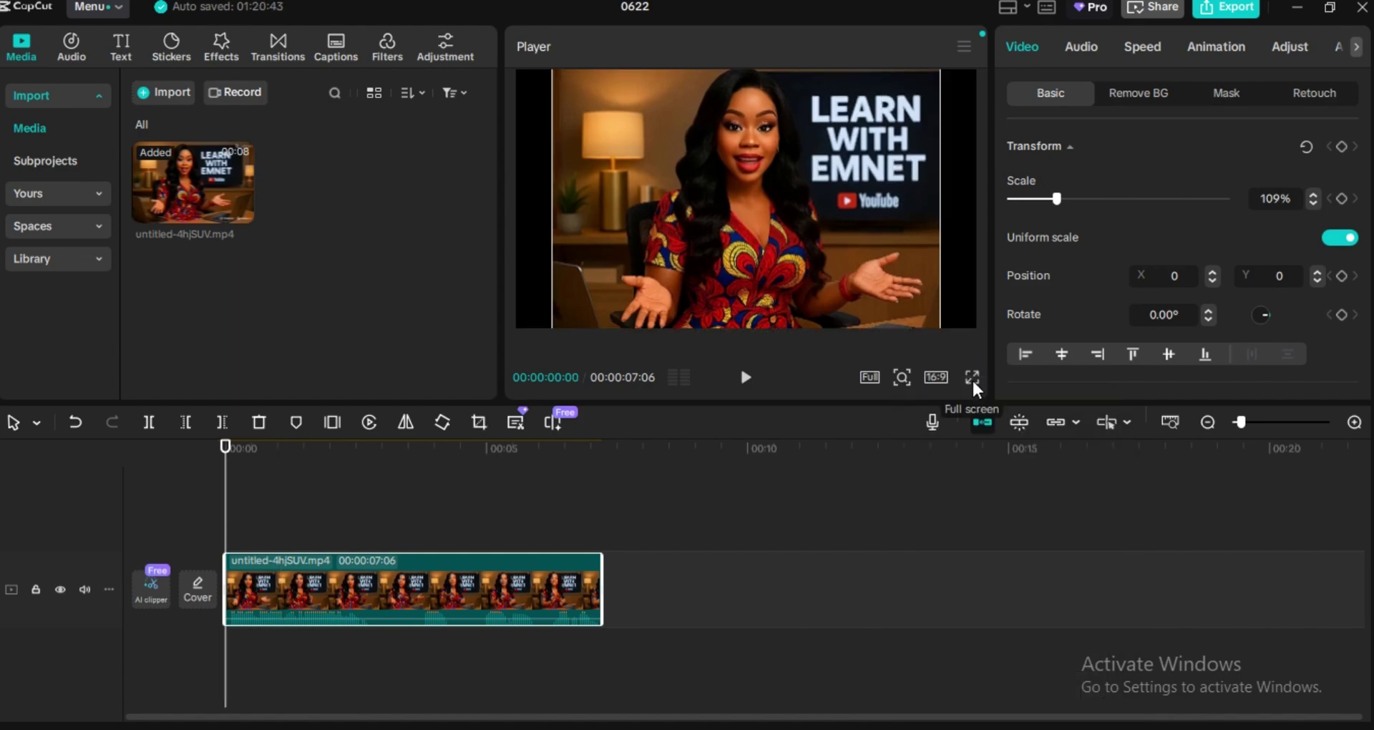
left_click(971, 378)
key("space")
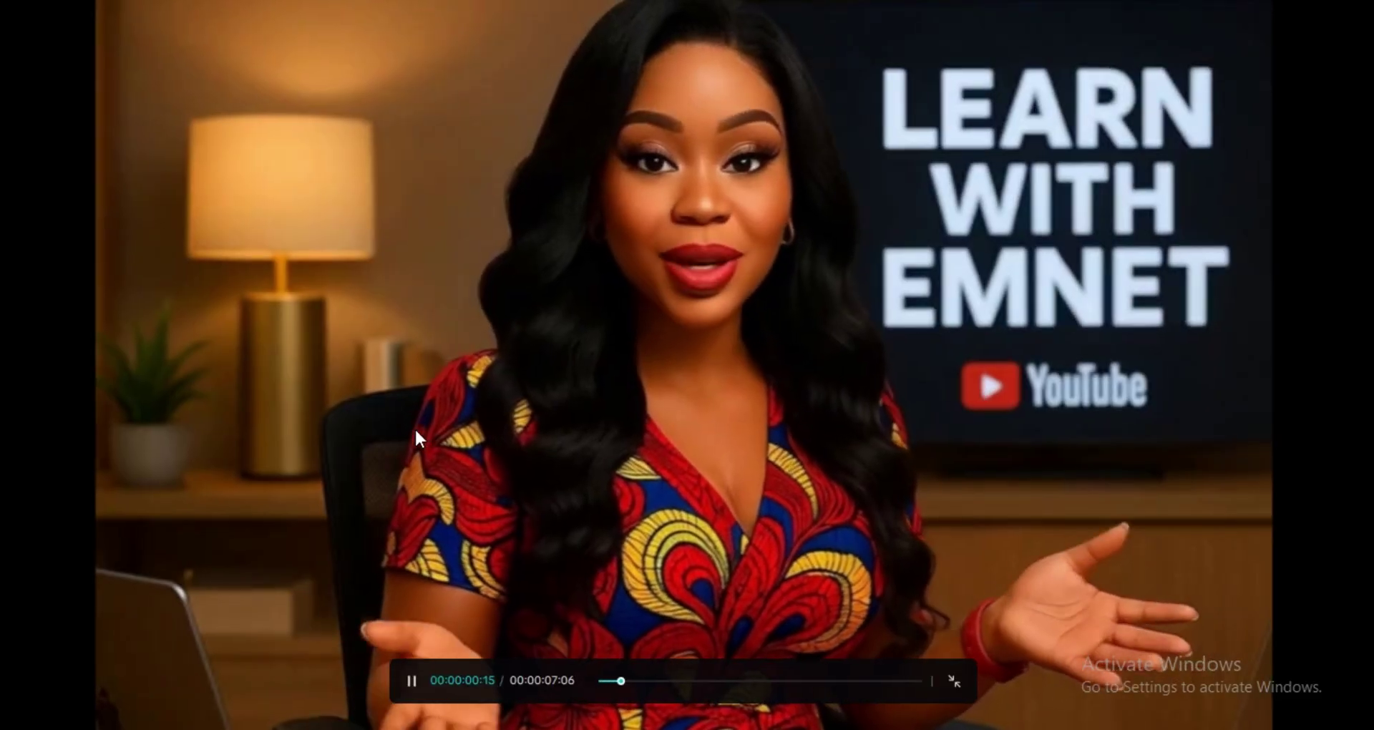